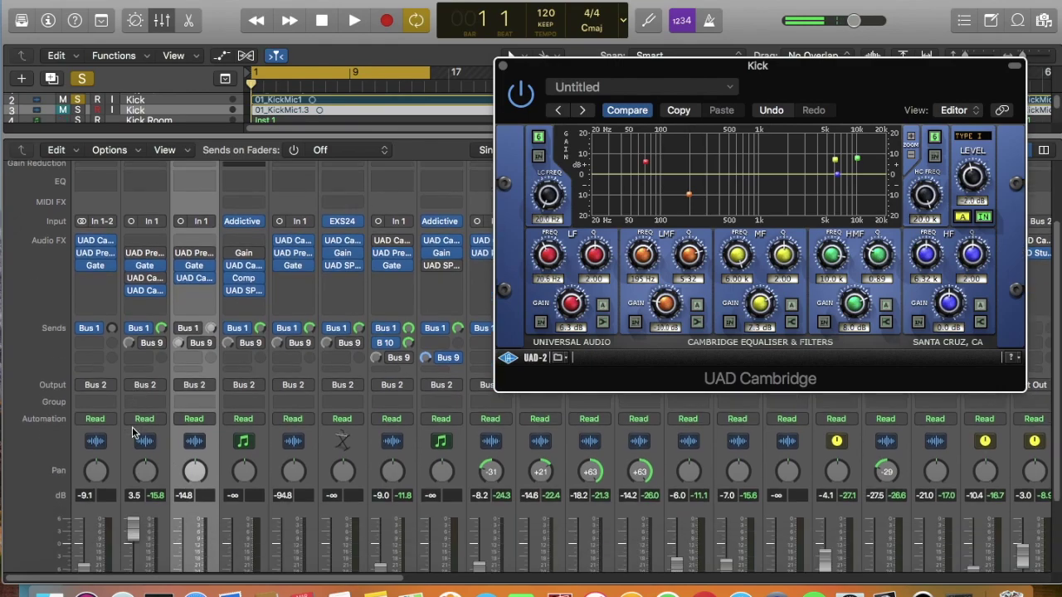
Step: Enable the low-mid band in the kick's EQ, boost its gain to about 19.2 dB and sweep its frequency up to about 425 Hz
key(space)
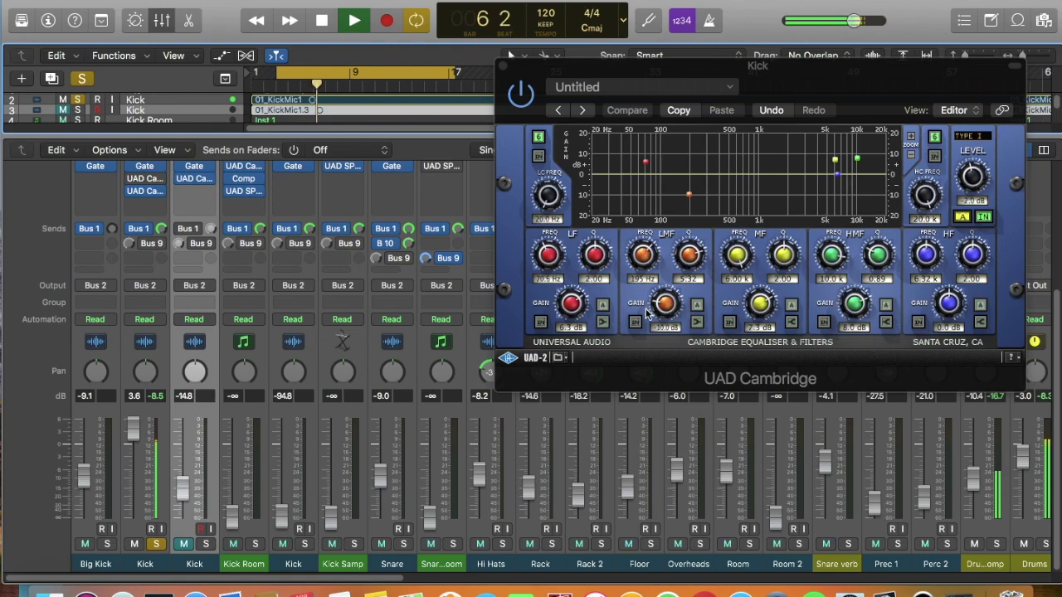
key(space)
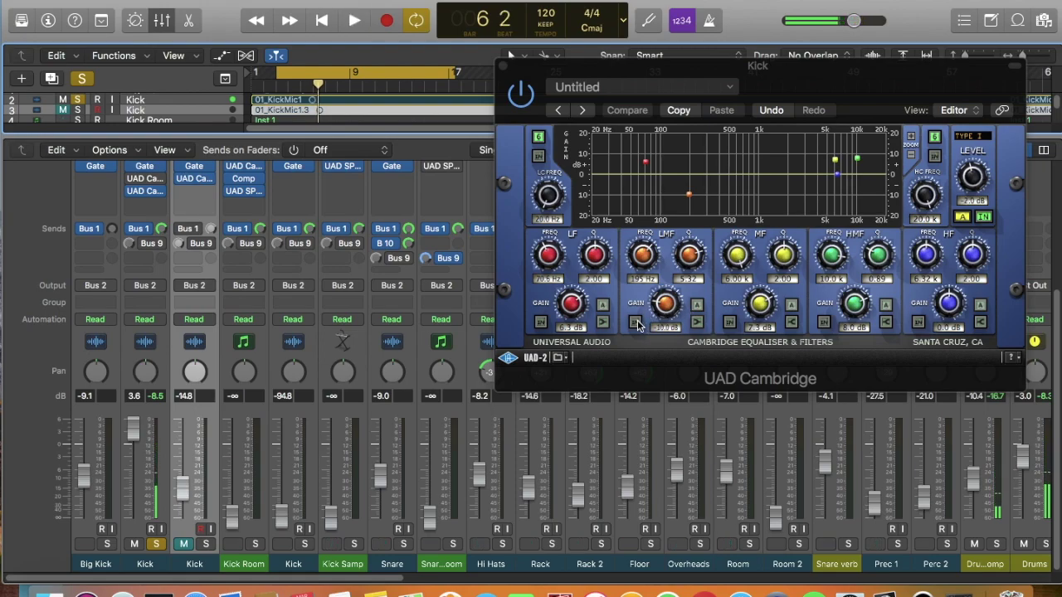
click(636, 322)
drag(666, 304, 670, 207)
drag(644, 250, 649, 237)
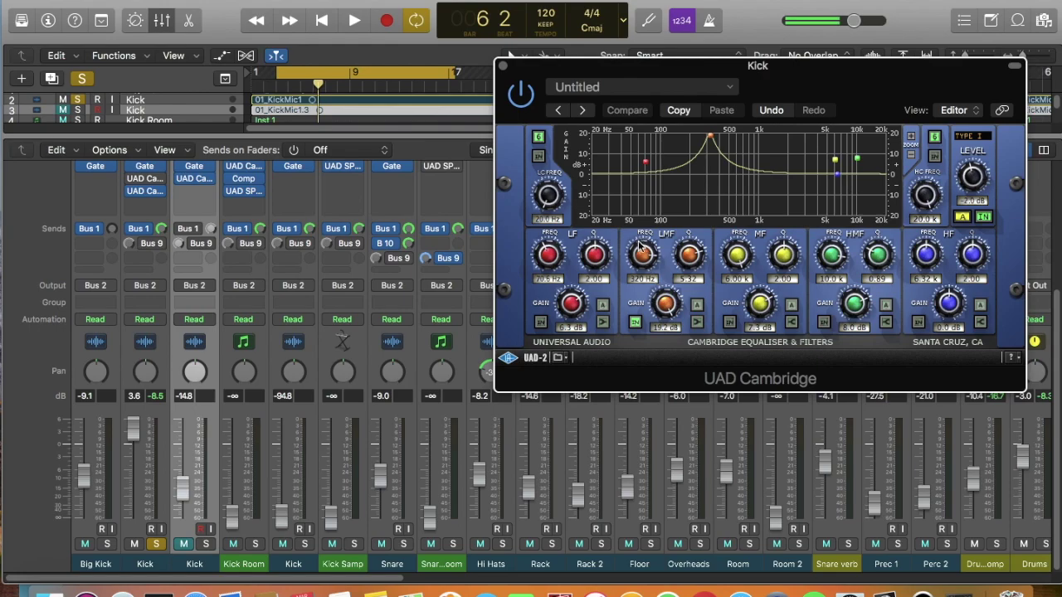
drag(642, 247, 643, 236)
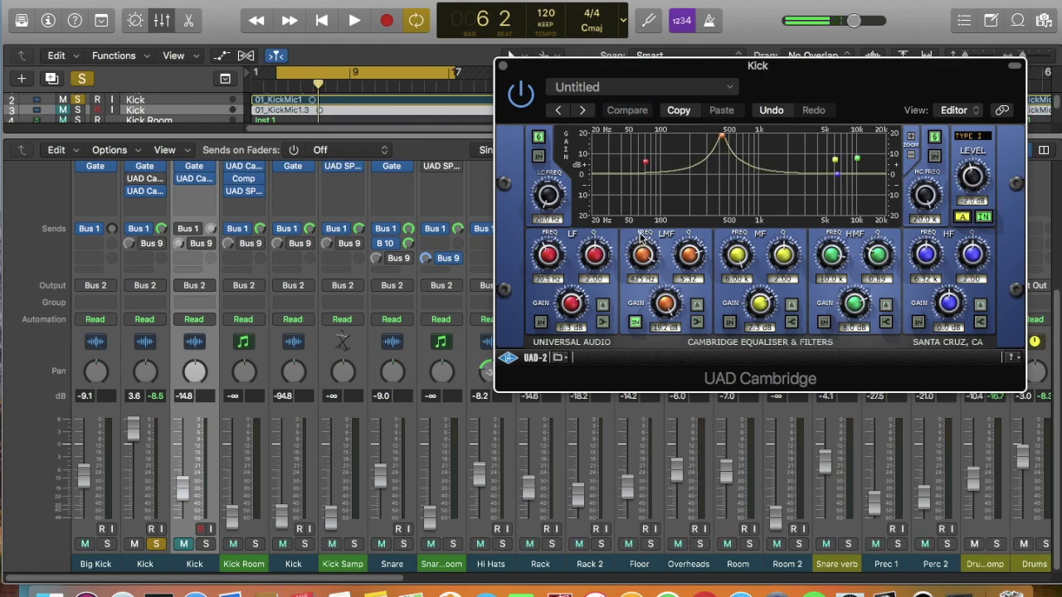
Step: Sweep the low-mid band down to 195 Hz during playback and set its gain to -10 dB
key(space)
drag(642, 253, 631, 279)
click(660, 327)
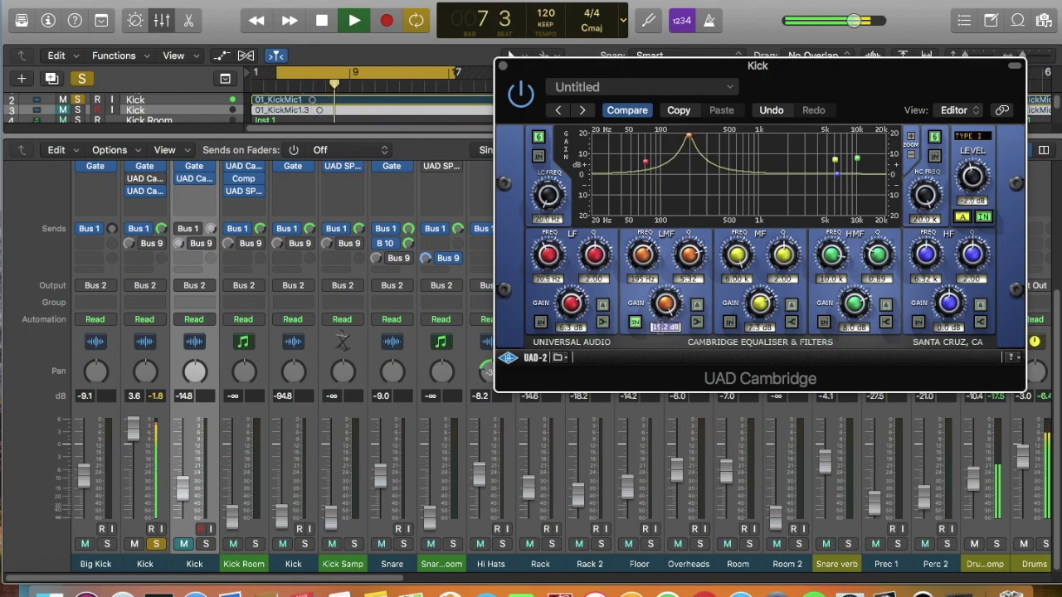
text(-5)
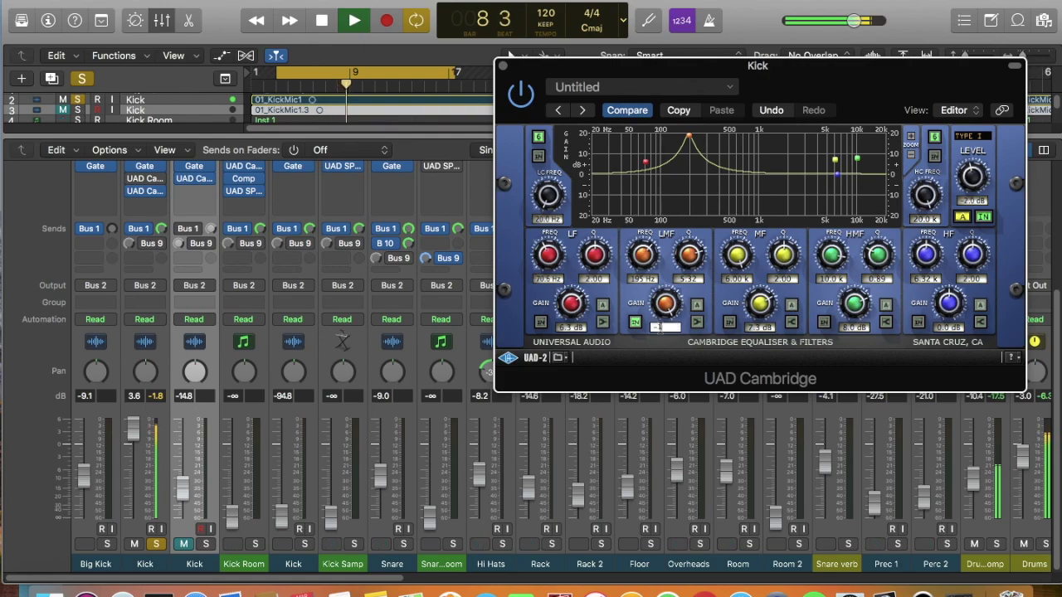
key(Return)
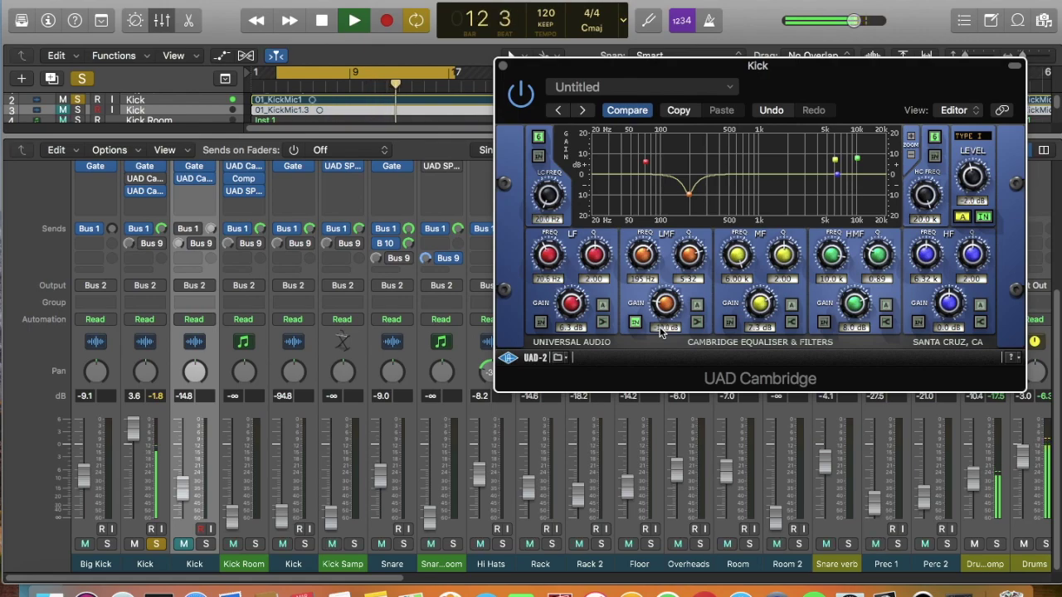
Step: Unsolo the first Kick channel, lower its fader to about -3.5 dB and play the full drum mix
key(space)
click(156, 545)
drag(132, 433, 133, 448)
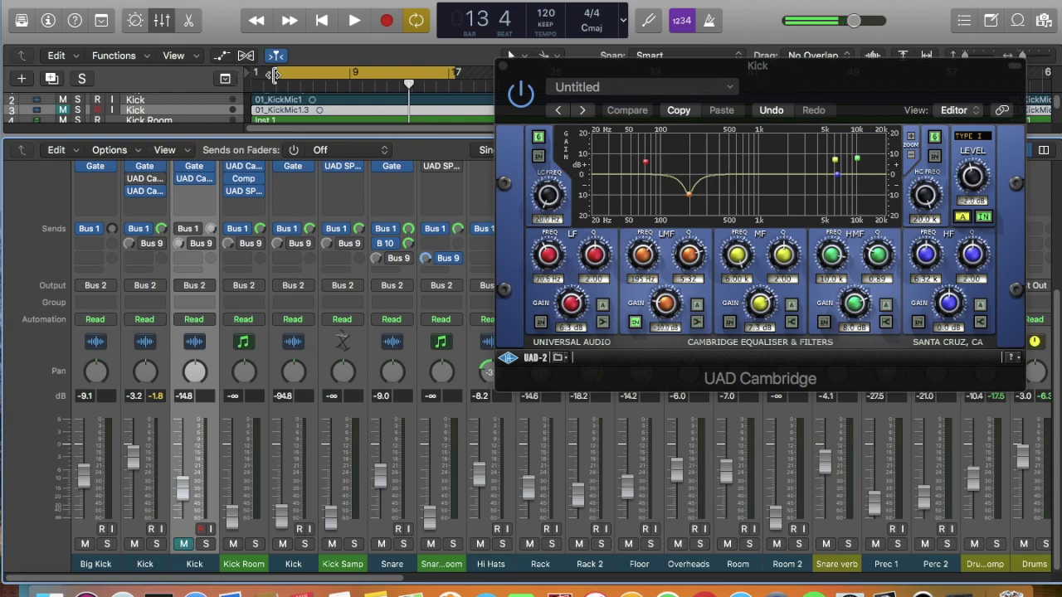
key(space)
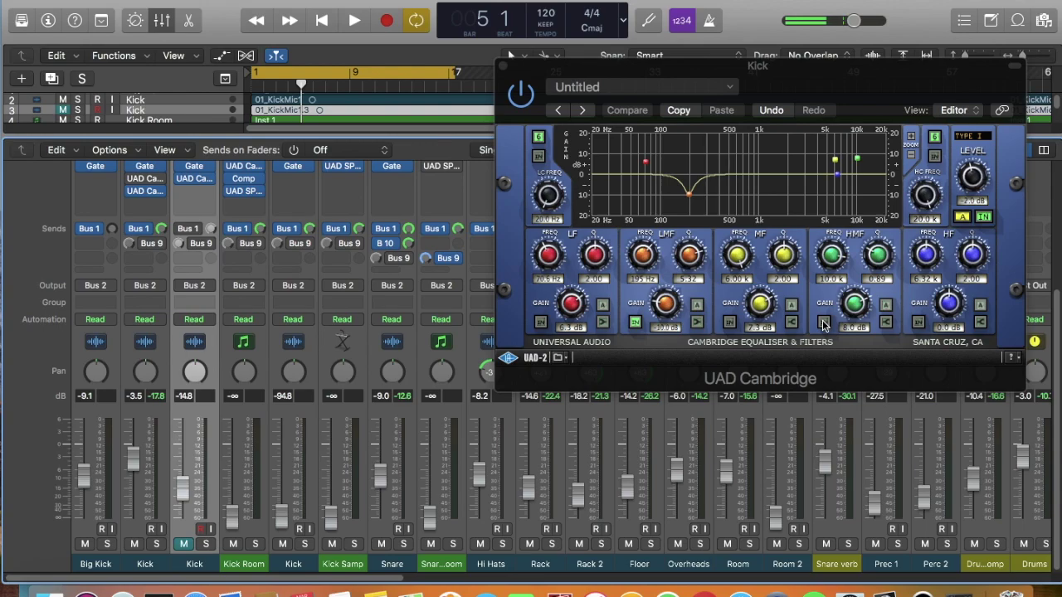
Step: Enable the high-mid band in the kick's EQ, then solo the first Kick channel and play it
click(824, 323)
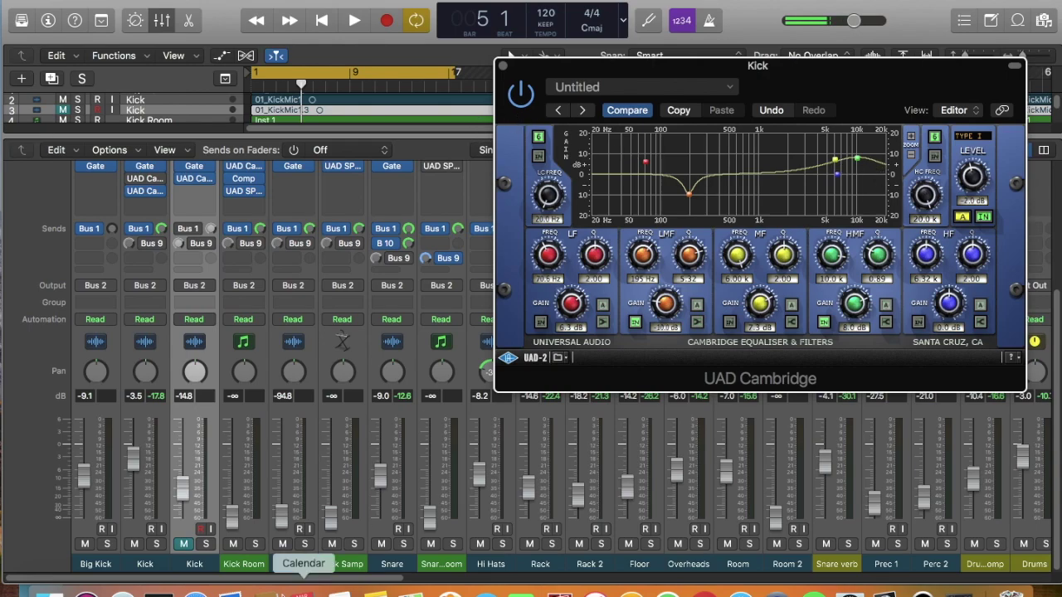
click(156, 544)
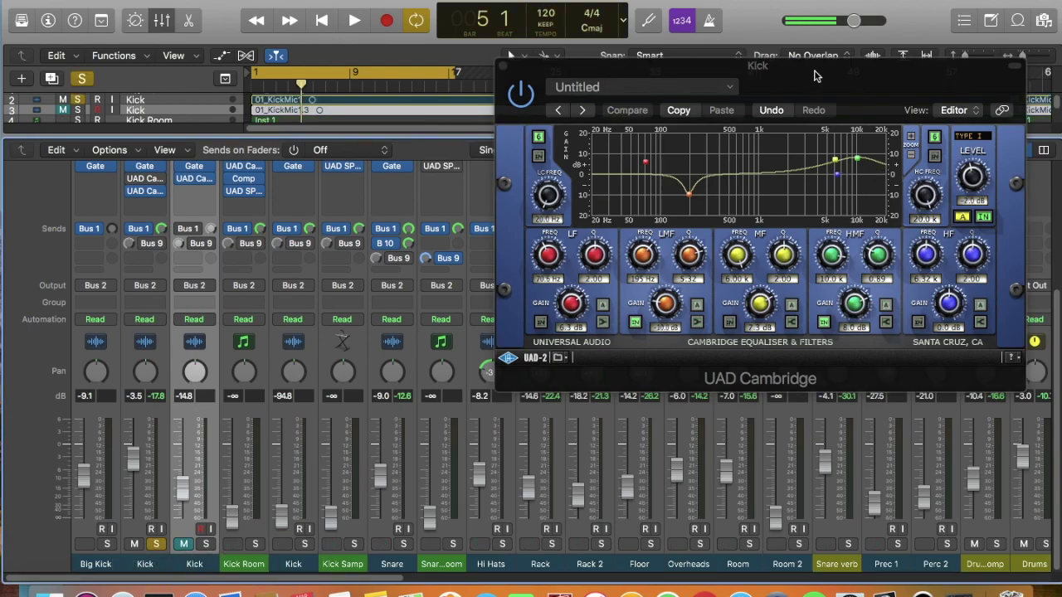
drag(780, 73, 789, 71)
key(space)
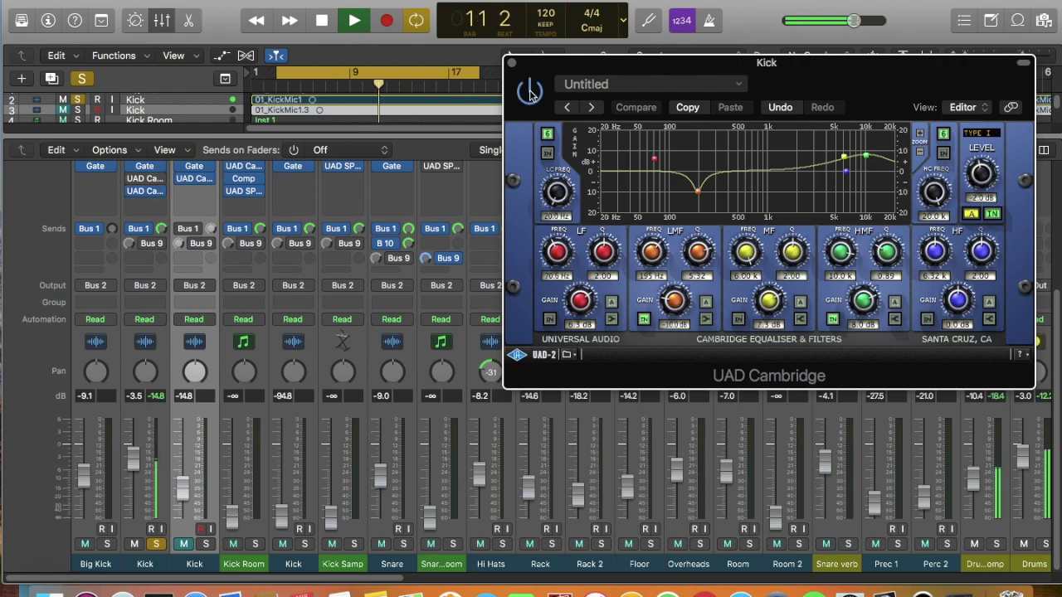
Step: Enable the low-frequency band in the kick's EQ and stop playback
click(549, 321)
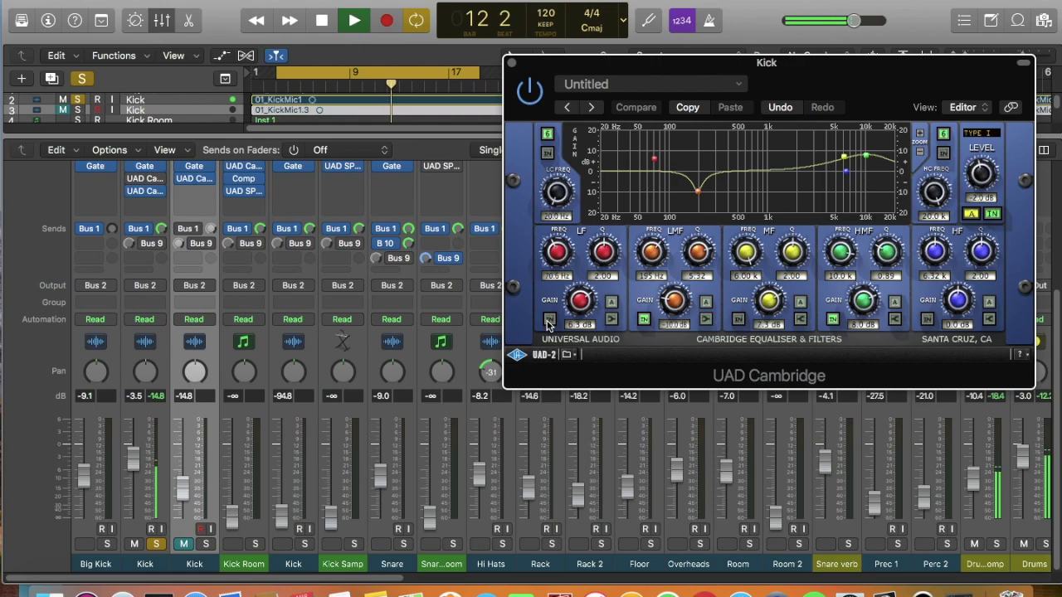
key(space)
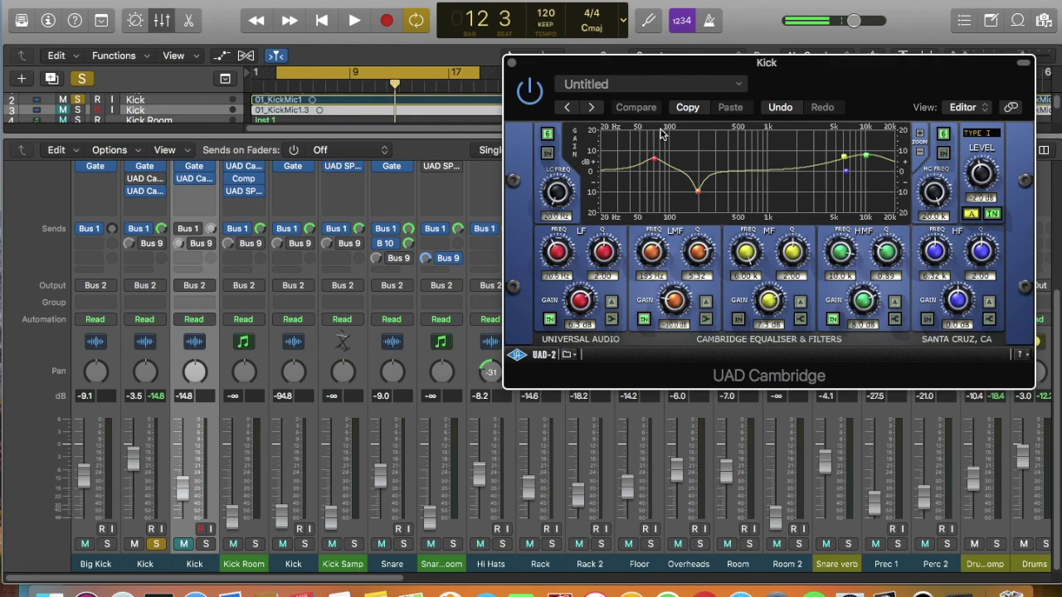
drag(822, 77, 787, 67)
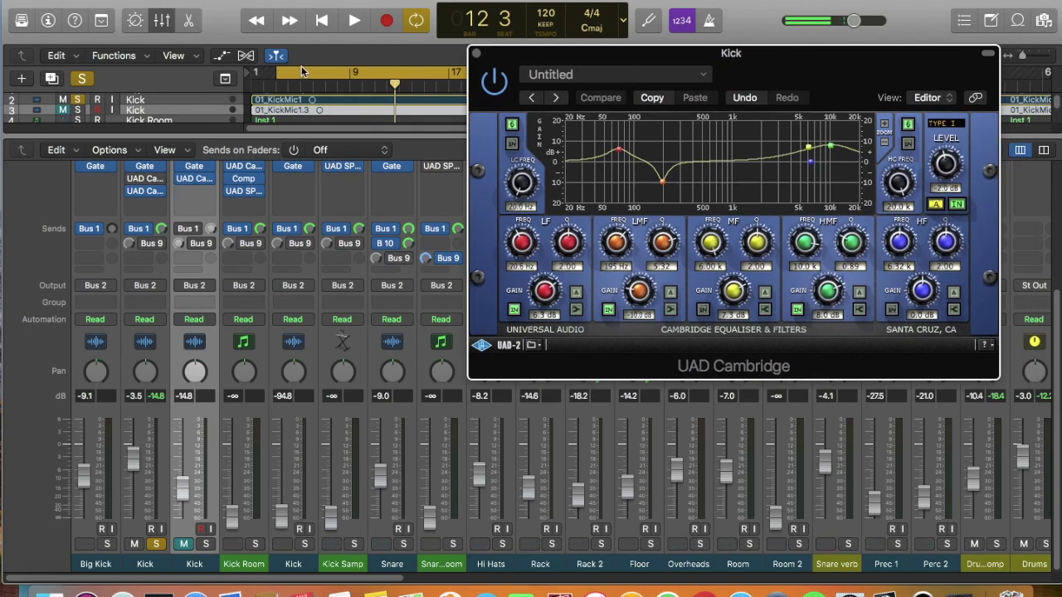
Step: Compare the soloed kick with the EQ bypassed and re-enabled during playback
key(space)
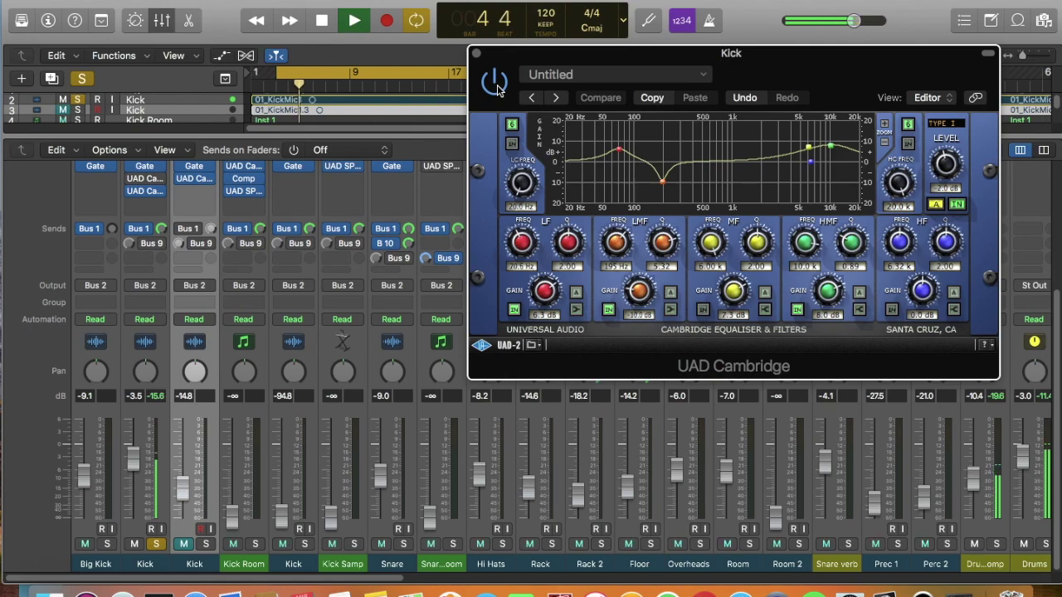
click(496, 81)
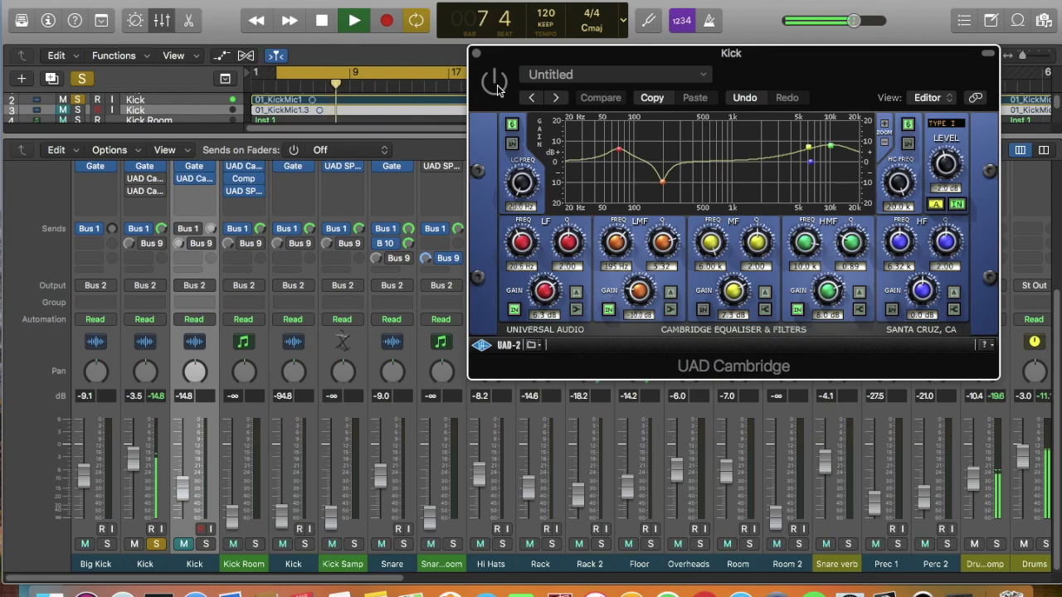
click(495, 81)
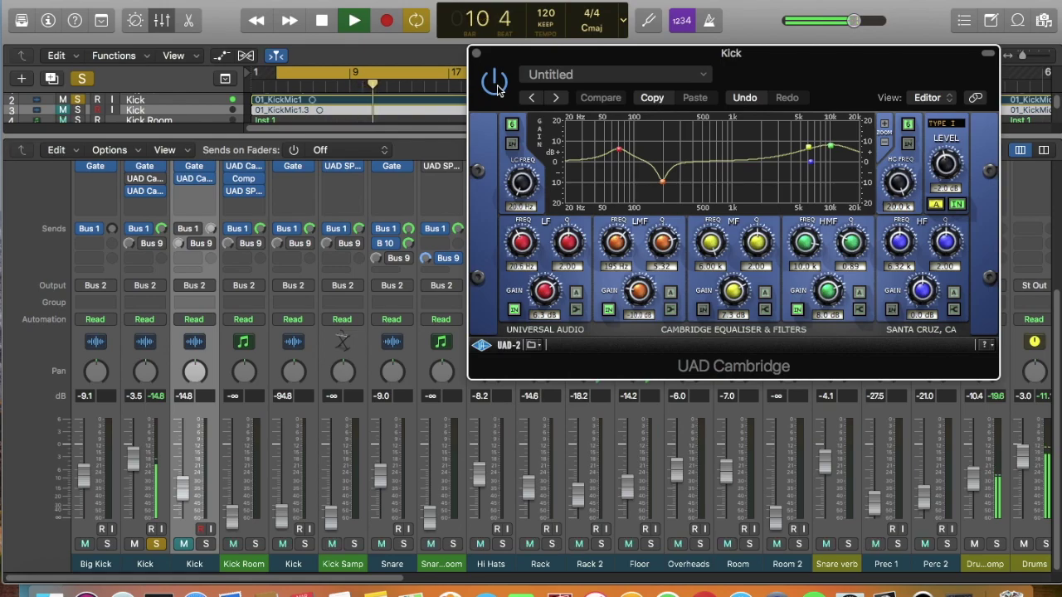
key(space)
Step: Unsolo the first Kick channel, lower its fader to about -5.3 dB and play the drum mix
click(158, 546)
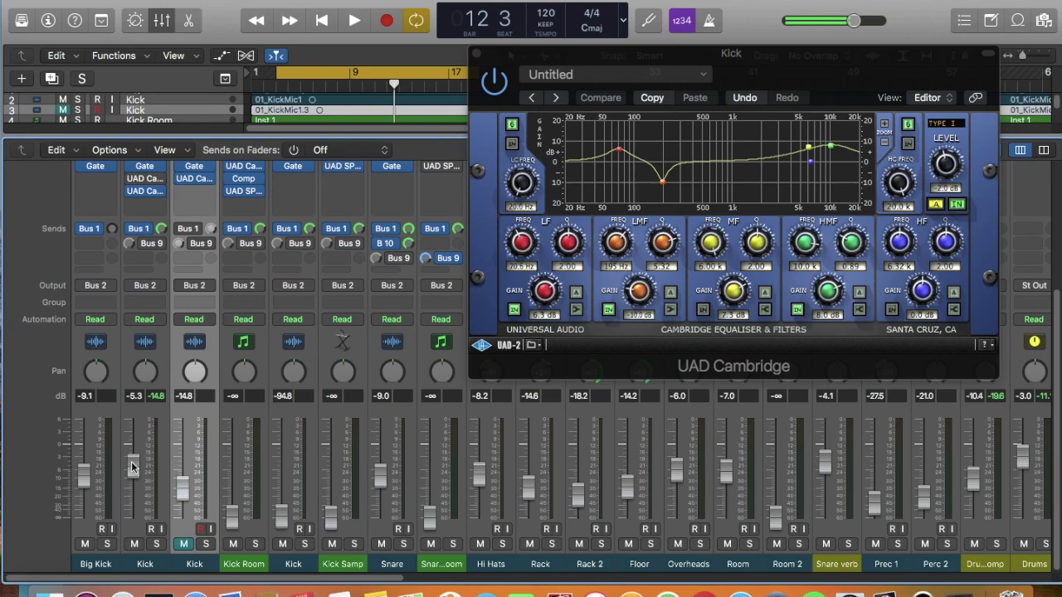
click(274, 73)
key(space)
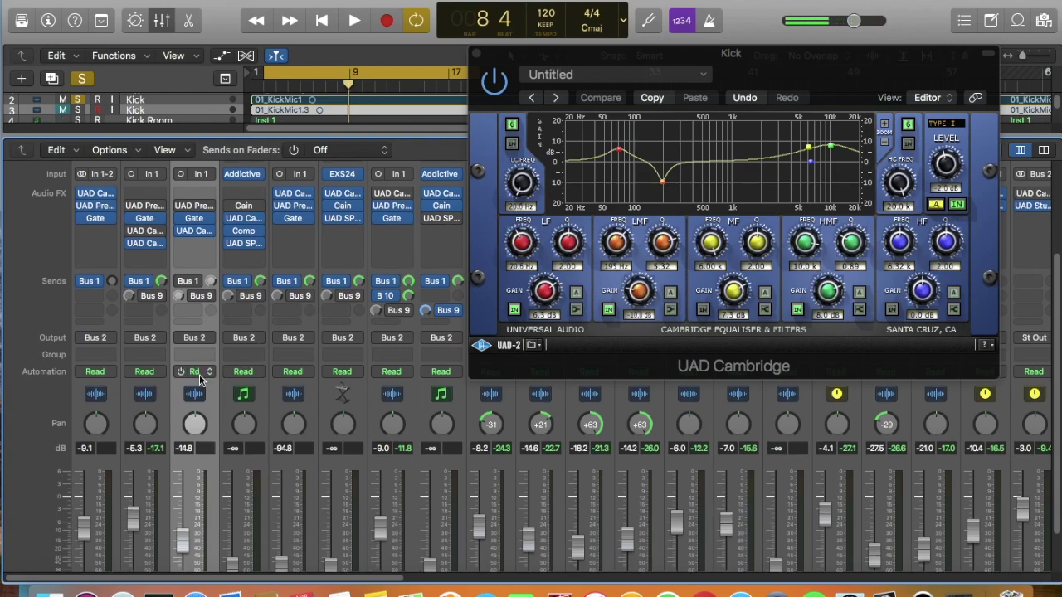
Step: Inspect the Noise Gate settings on the first Kick channel and close the plug-in
scroll(197, 379, down, 2)
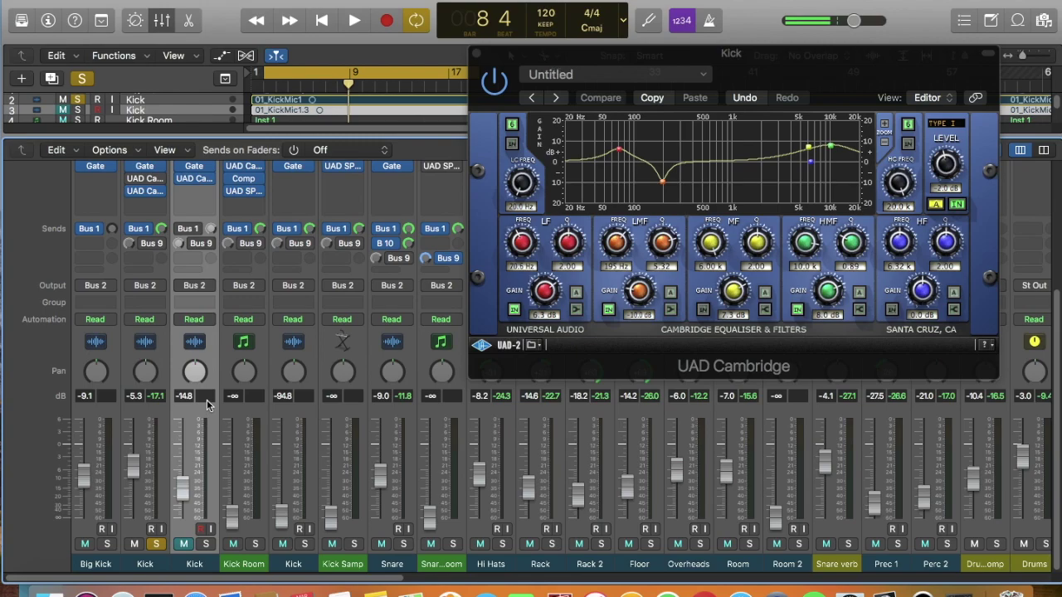
scroll(203, 402, up, 4)
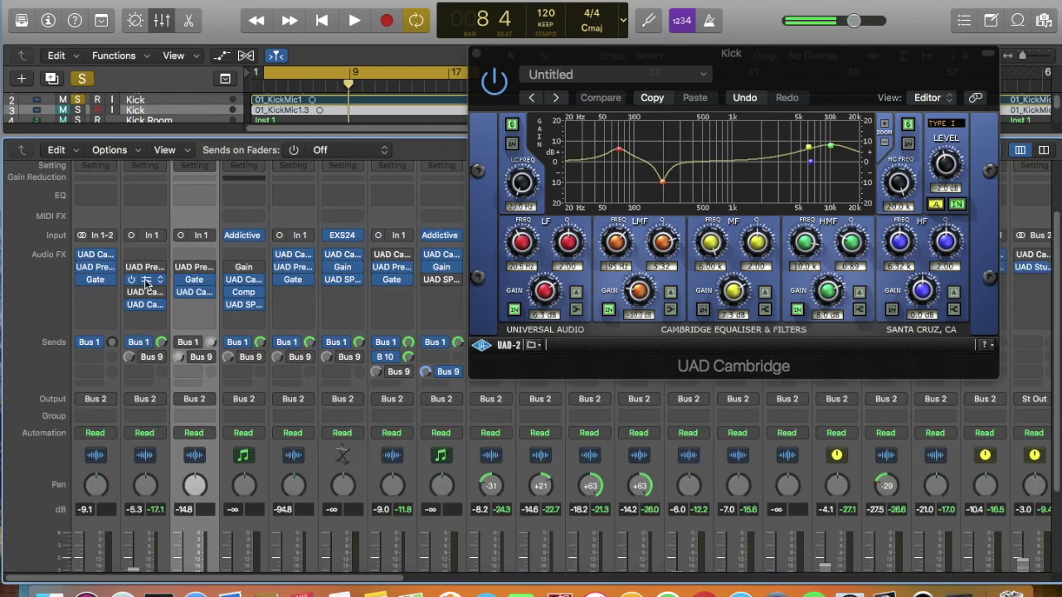
click(146, 280)
drag(340, 81, 388, 82)
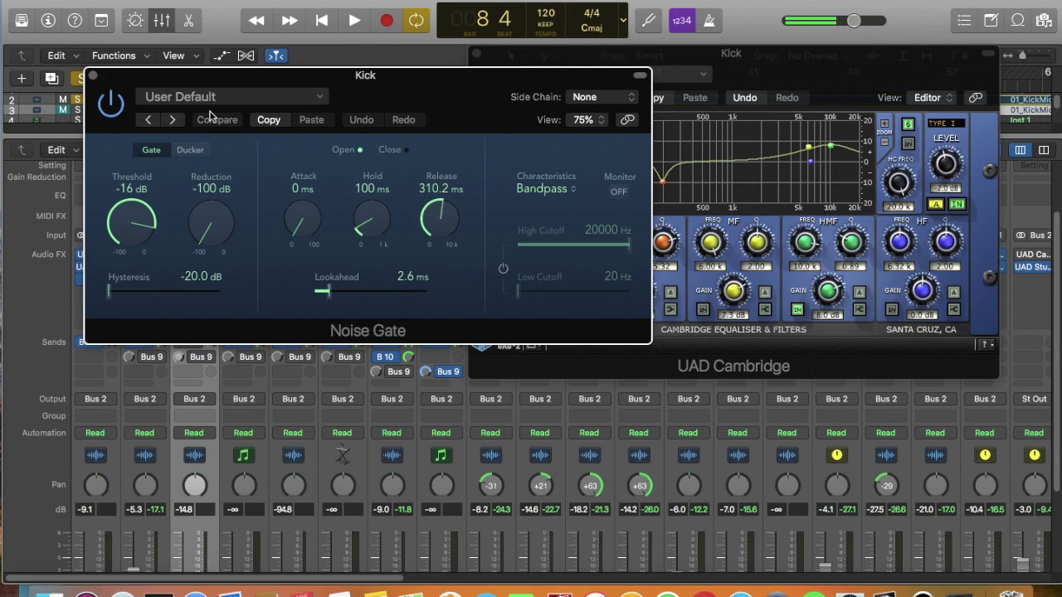
click(93, 76)
scroll(311, 399, down, 3)
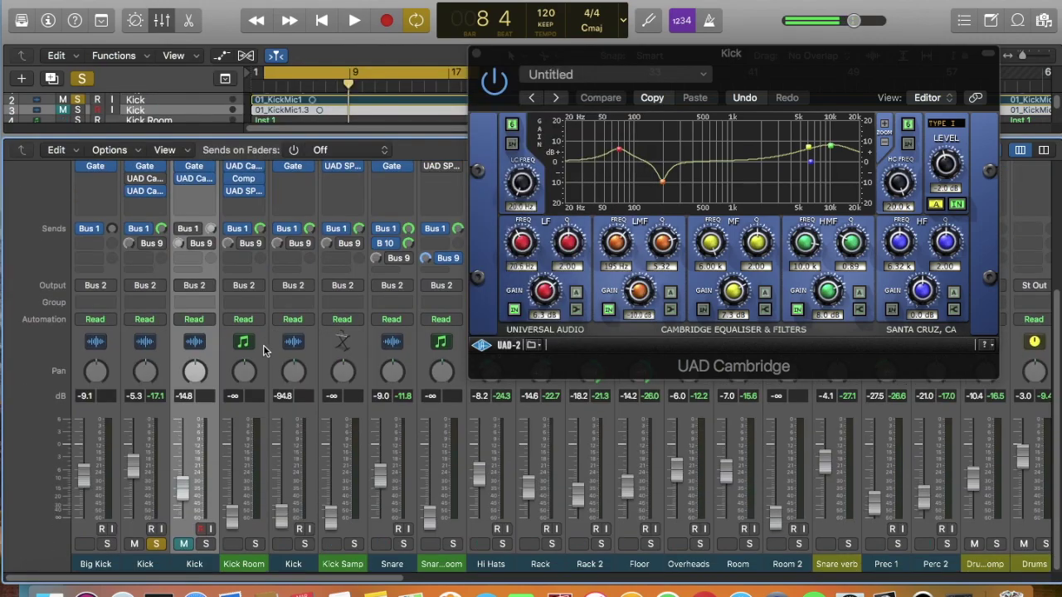
Step: Mute and unsolo the first Kick channel, and unmute the second Kick channel
click(134, 543)
click(156, 544)
click(183, 544)
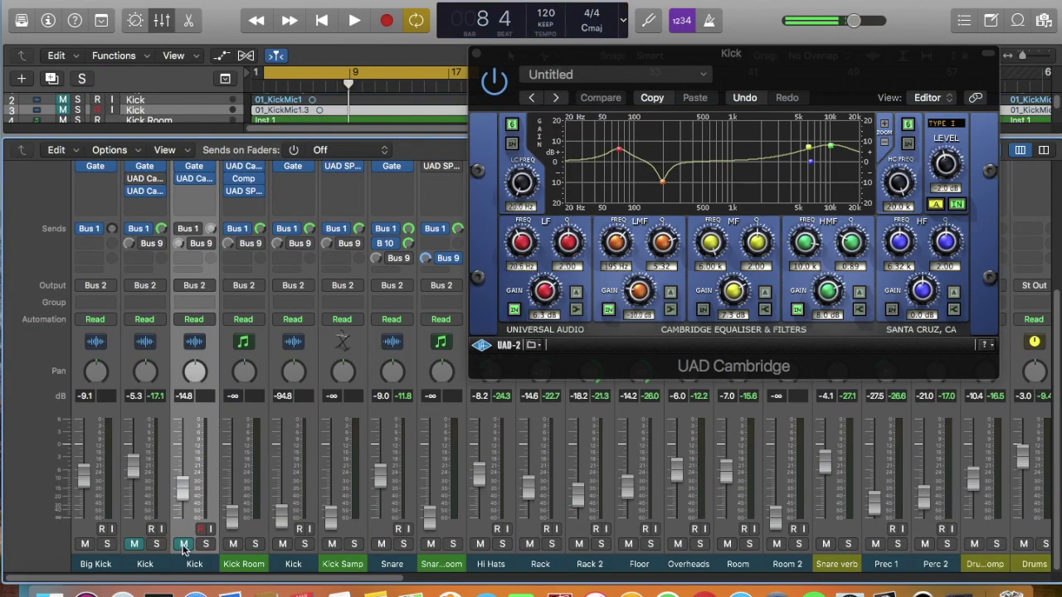
Step: Inspect the Noise Gate and Cambridge EQ settings on the second Kick channel, closing each plug-in
scroll(199, 386, up, 1)
click(194, 202)
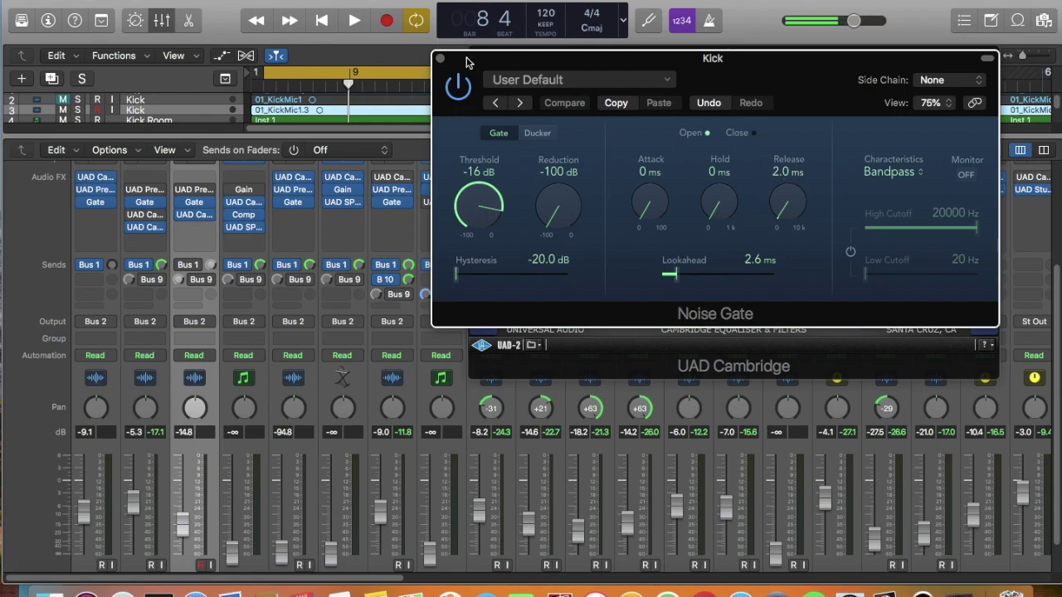
click(441, 61)
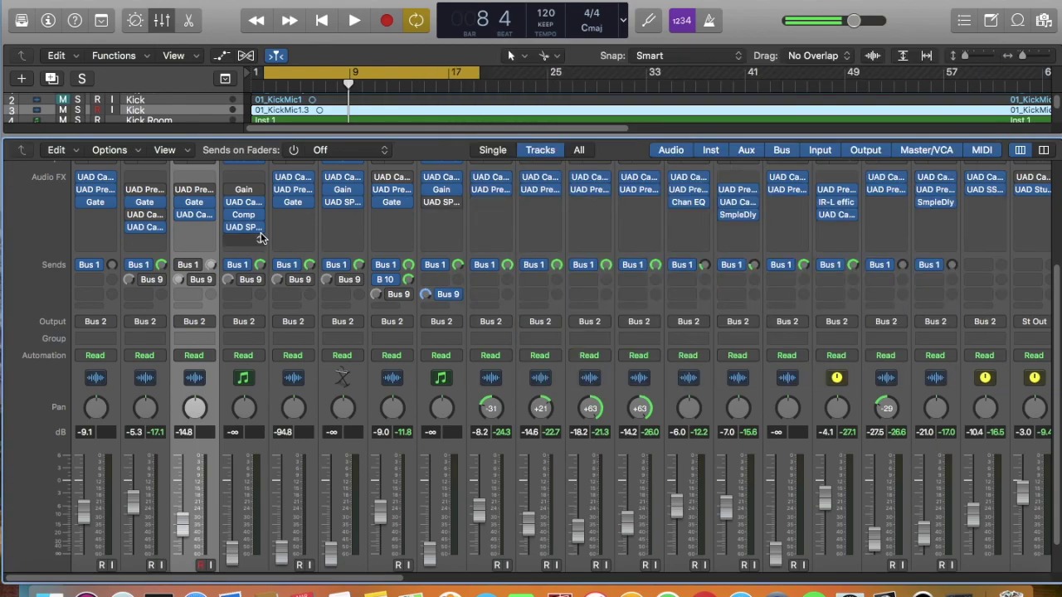
click(193, 215)
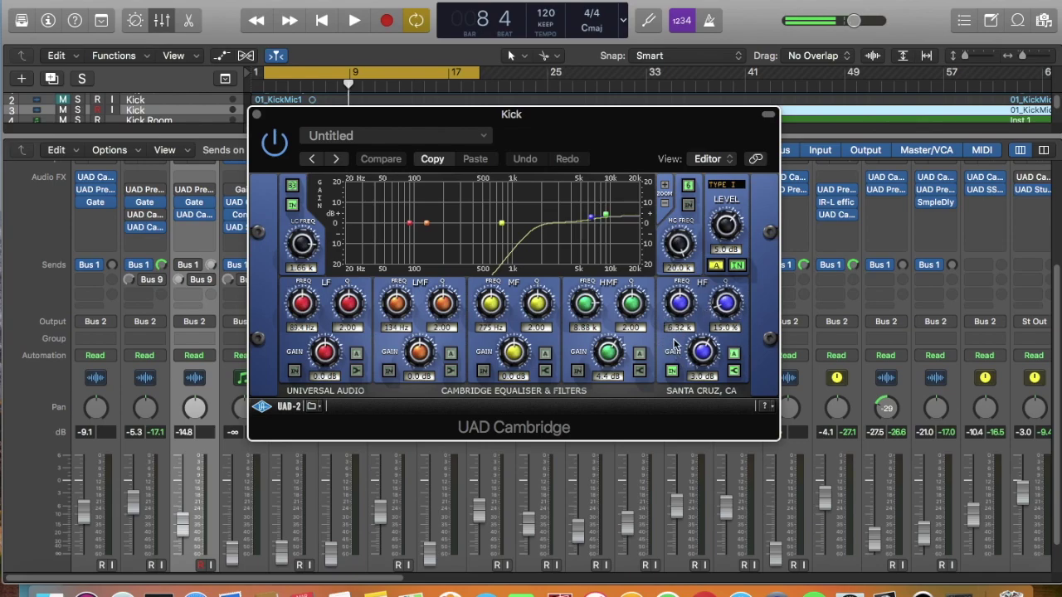
click(257, 116)
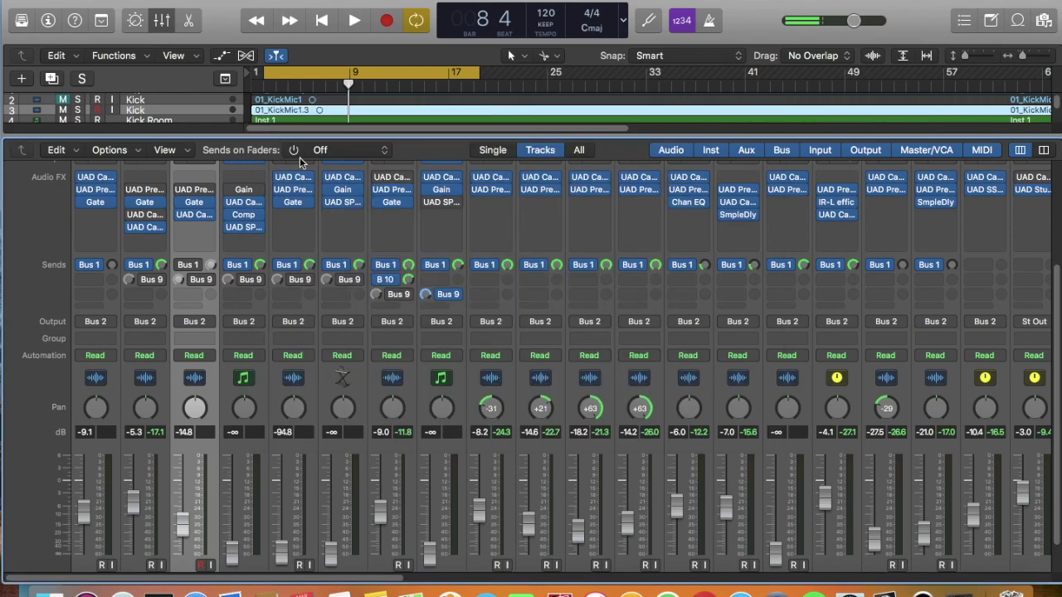
Step: Stop the soloed second kick, raise the first Kick channel's fader to about -1.8 dB and set the cycle range from bar 1 to about bar 16
scroll(179, 486, down, 2)
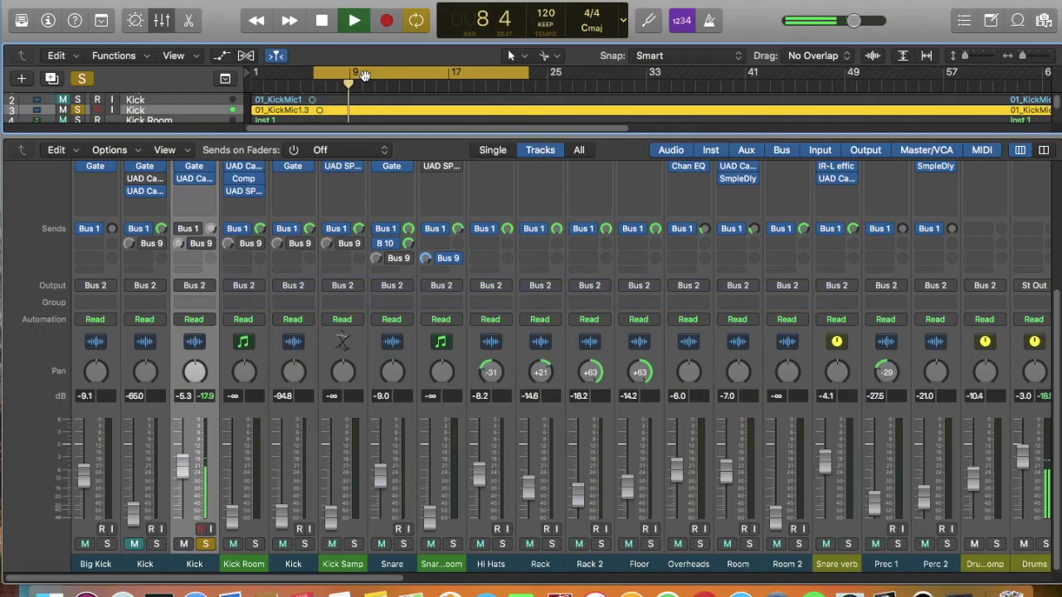
key(space)
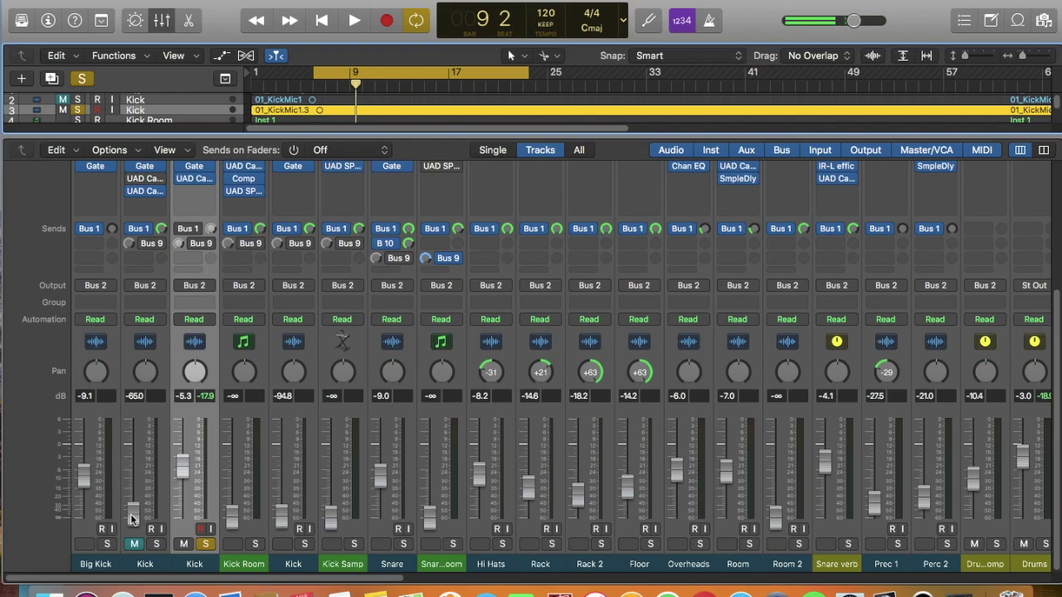
drag(134, 515, 137, 465)
drag(137, 428, 146, 400)
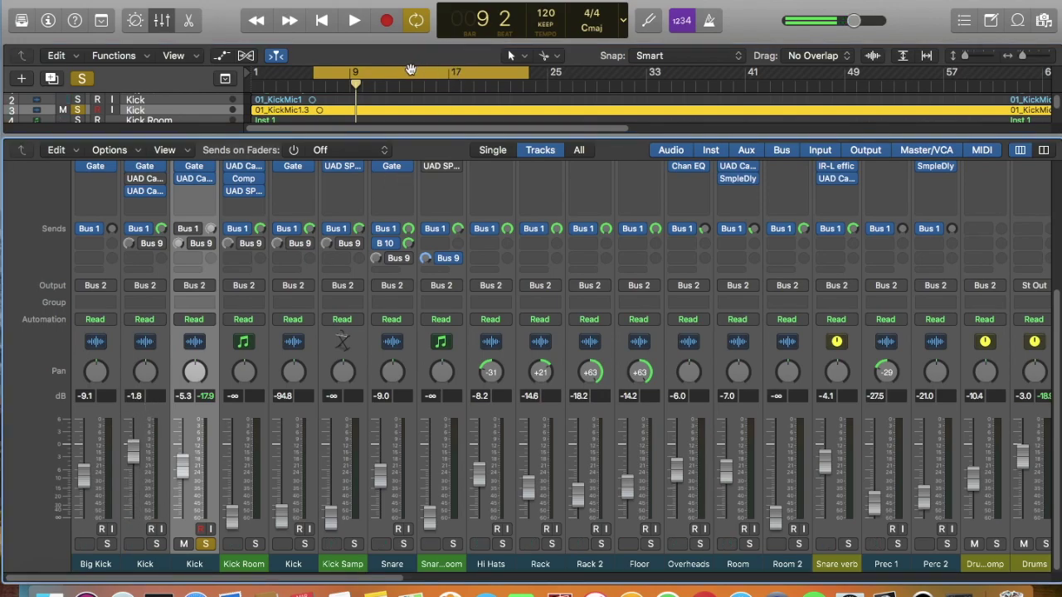
drag(410, 70, 333, 71)
drag(464, 74, 440, 74)
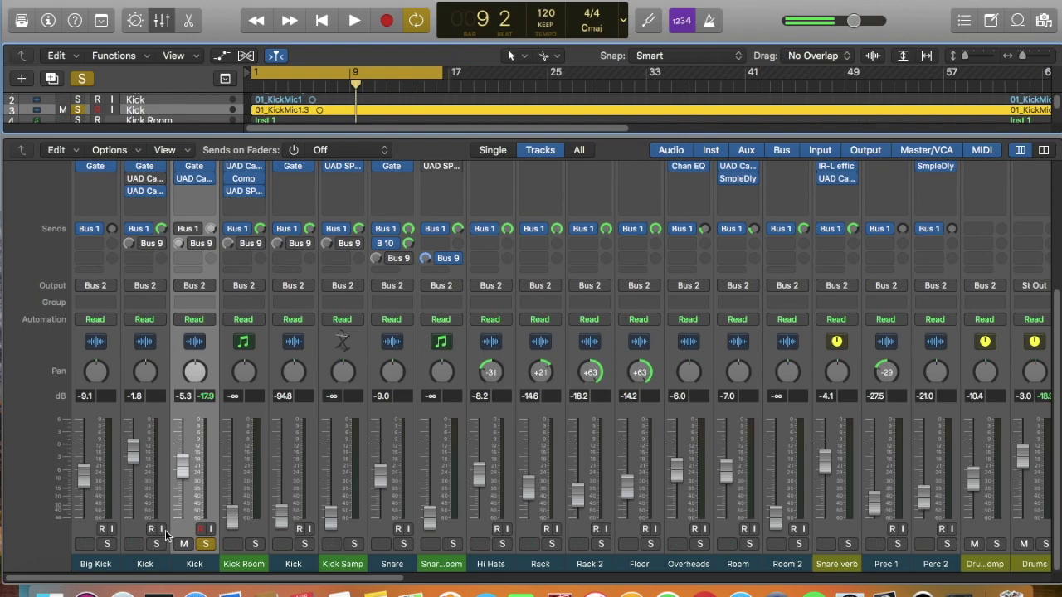
Step: Pull the second Kick channel's fader fully down, unsolo it and play the full drum mix
drag(184, 465, 184, 517)
click(205, 543)
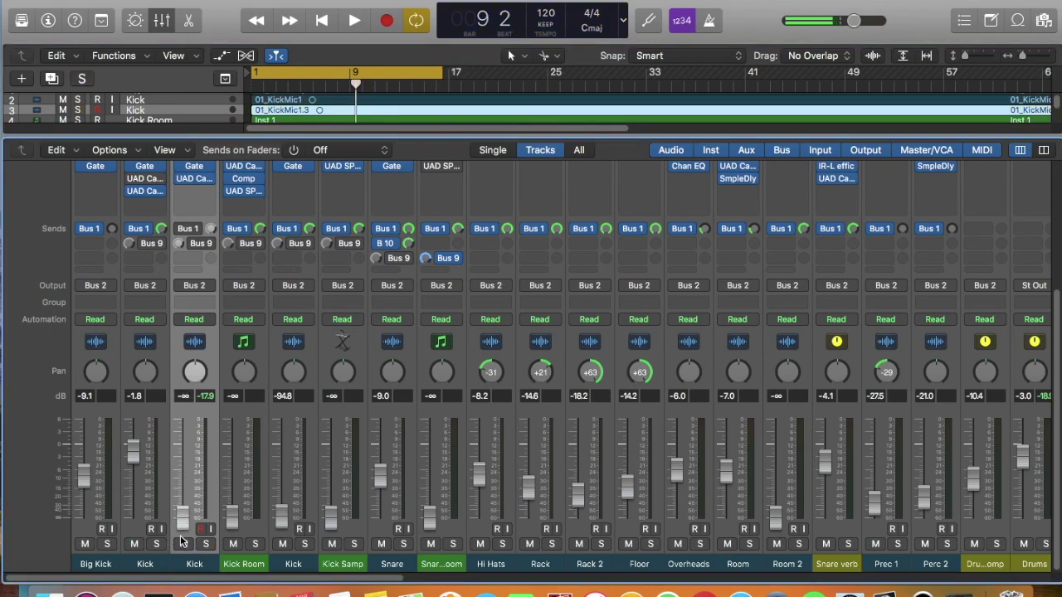
key(space)
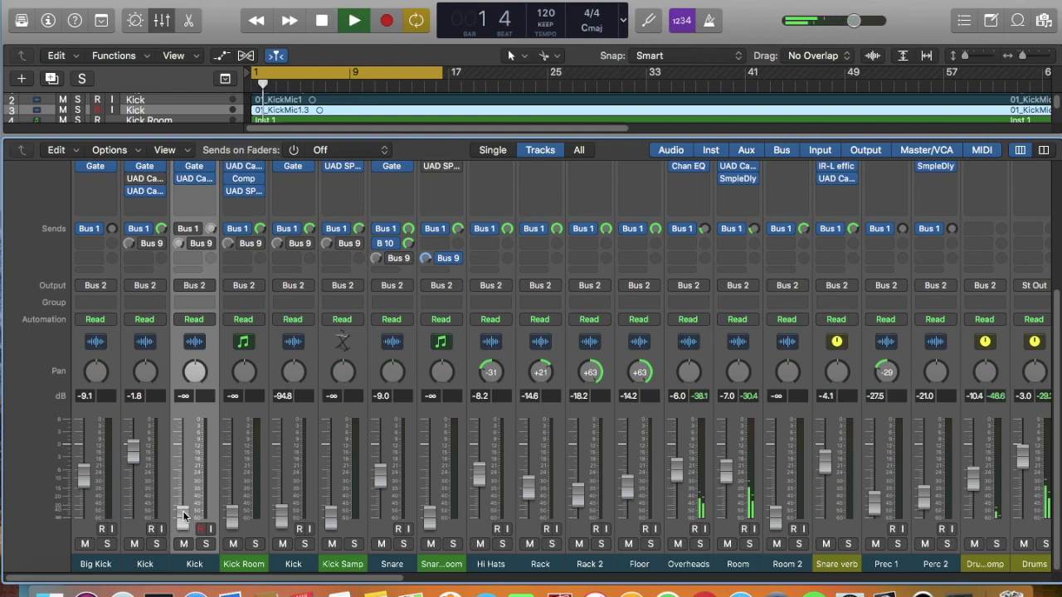
Step: Try the second Kick channel's fader at about -0.5 dB, restart playback and lower it to about -10 dB in the drum mix
drag(183, 515, 183, 447)
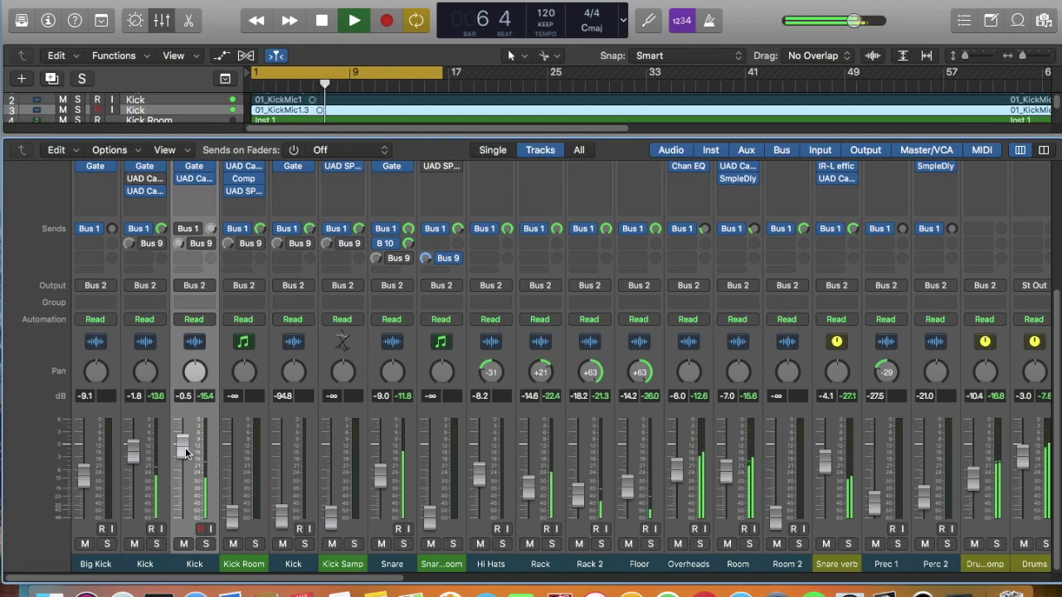
key(space)
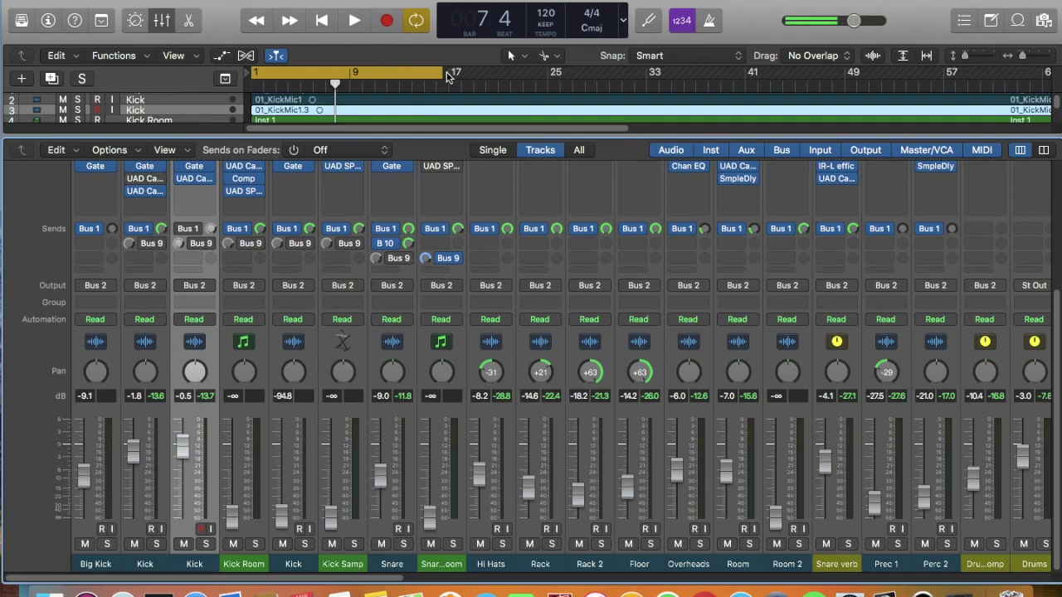
key(space)
drag(182, 449, 183, 508)
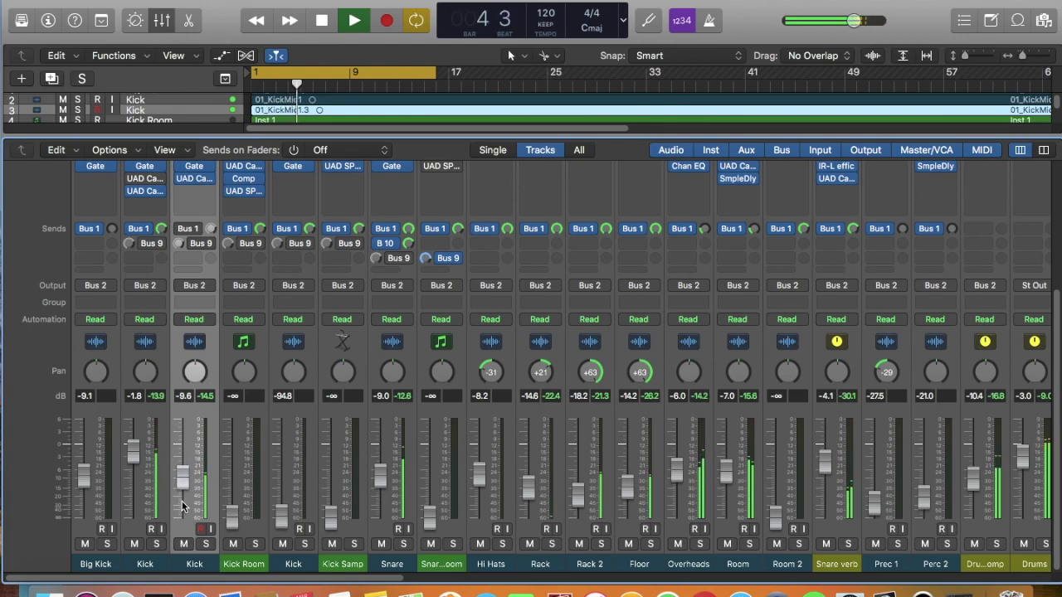
Step: Compare the drum mix with the second Kick channel muted and unmuted, and lower its fader to about -10.8 dB
click(183, 544)
click(183, 544)
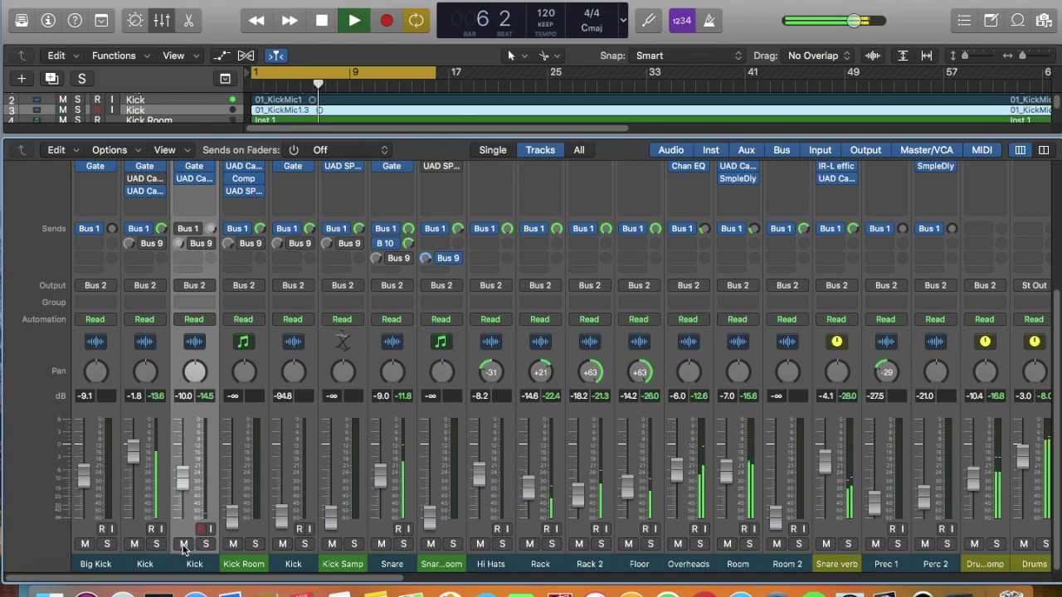
drag(183, 483, 182, 488)
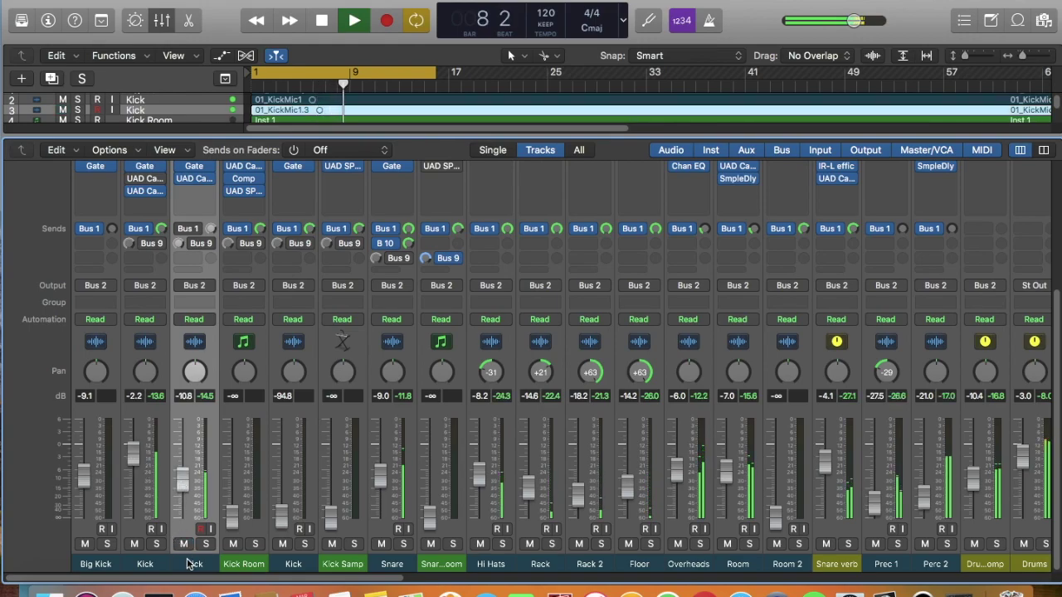
Step: Select both Kick channels, lower their faders together to about -4.0 dB and -12.6 dB, and stop playback
shift+click(158, 564)
drag(134, 456, 134, 462)
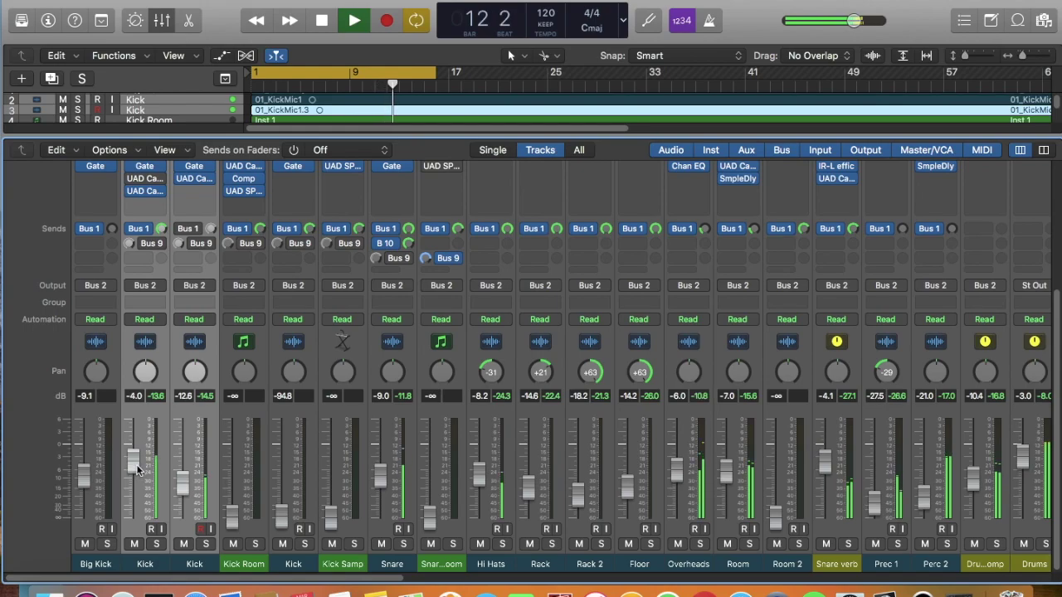
key(space)
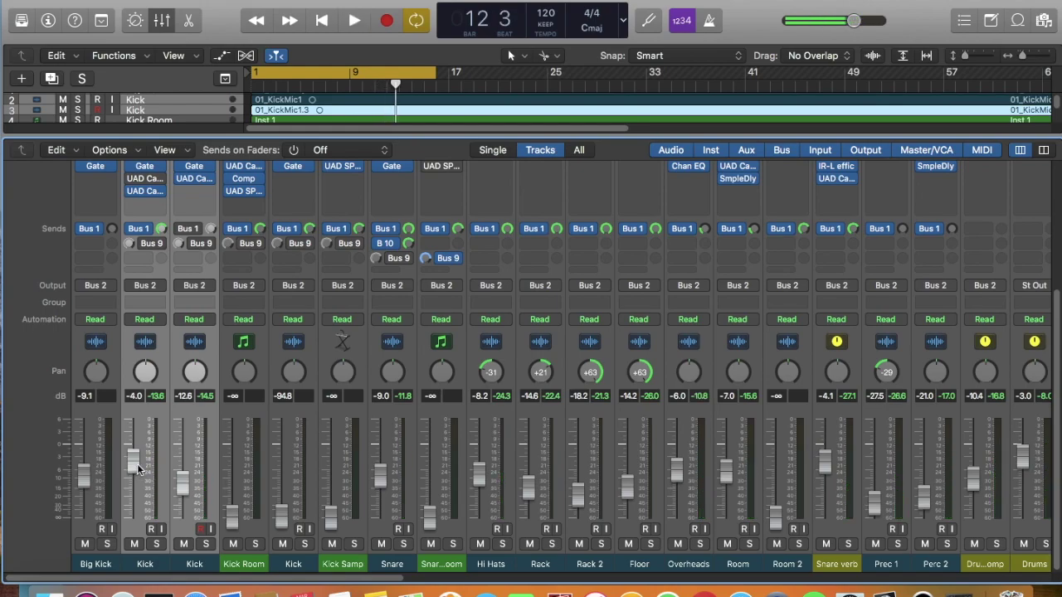